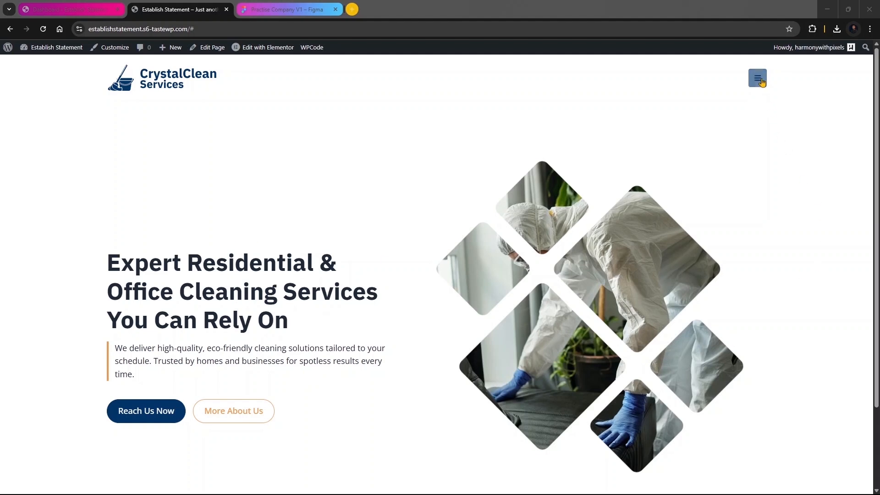
# Step: Test the live site's full-screen navigation menu by opening it and closing it again
pyautogui.click(763, 84)
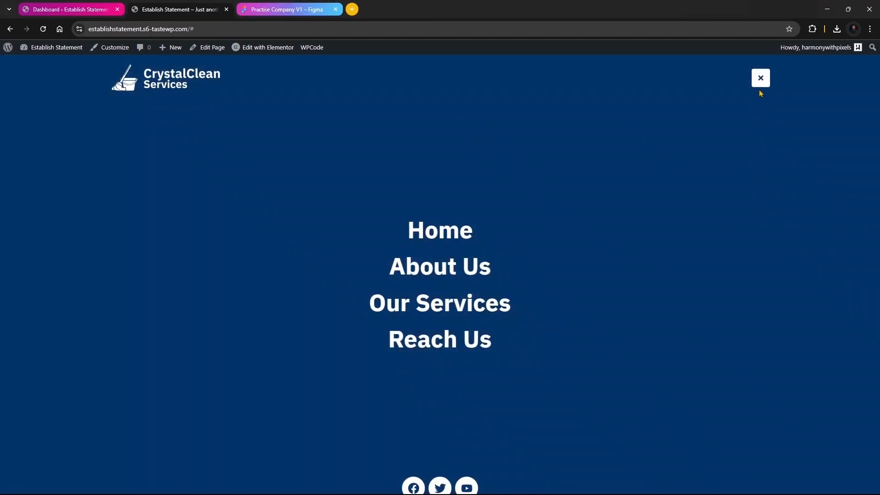
pyautogui.click(760, 82)
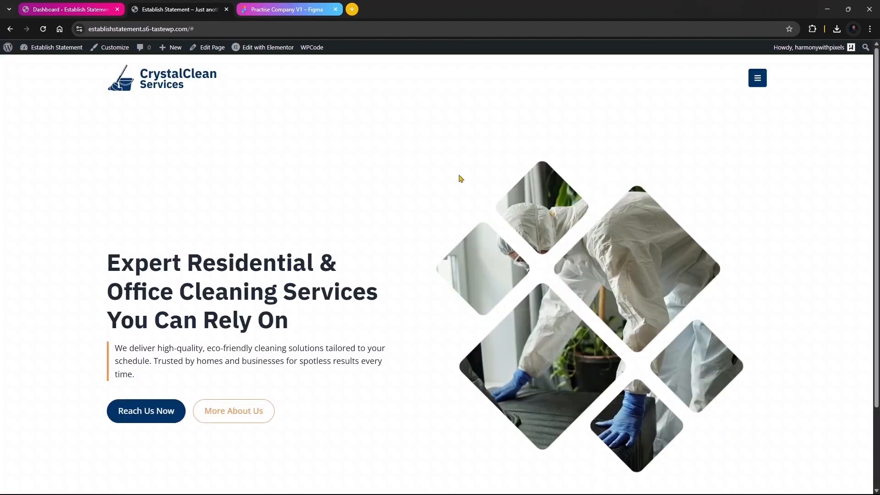
# Step: Open the WordPress site's list of installed plugins and highlight the Ultimate Addons for Elementor Lite name
pyautogui.click(69, 9)
pyautogui.moveTo(45, 262)
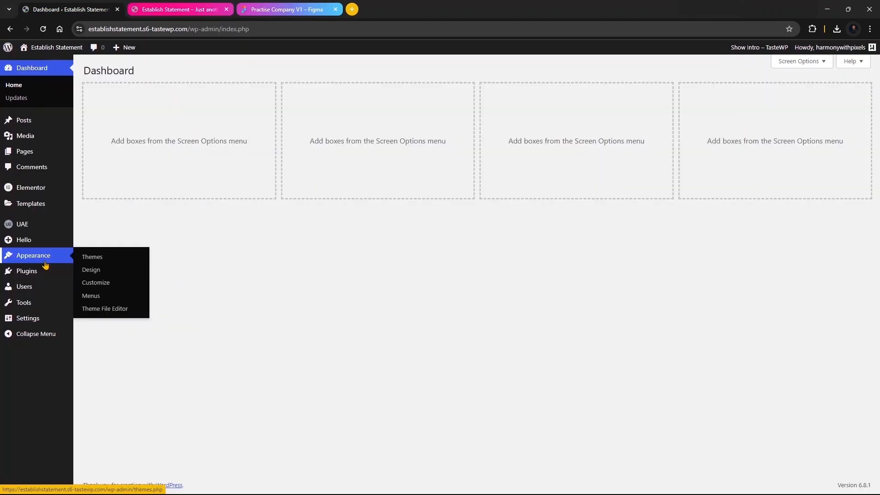
pyautogui.click(38, 277)
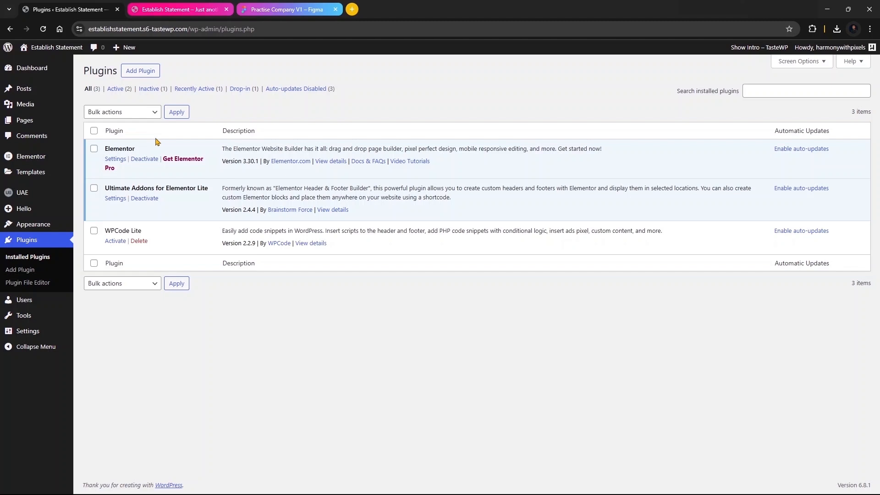
pyautogui.moveTo(105, 188); pyautogui.dragTo(209, 190)
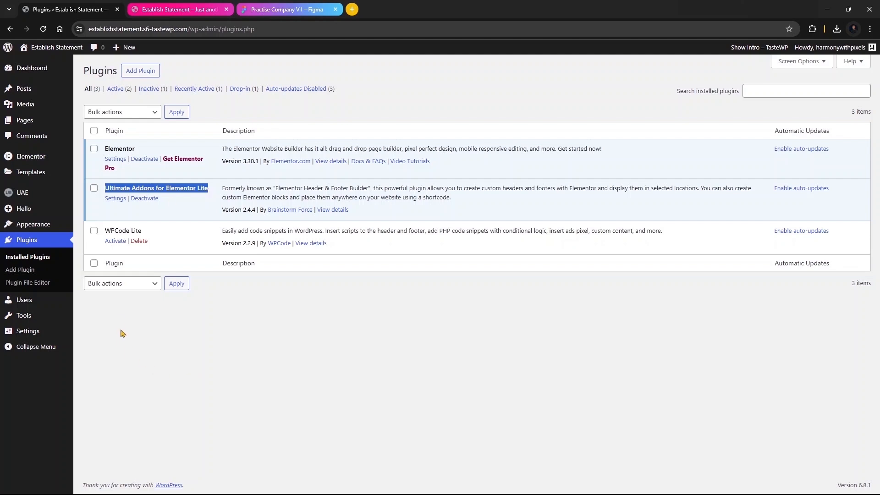
# Step: Reload the live site and open its Header V1 template for Elementor editing in a new browser tab placed before the site's tab
pyautogui.click(144, 10)
pyautogui.click(43, 28)
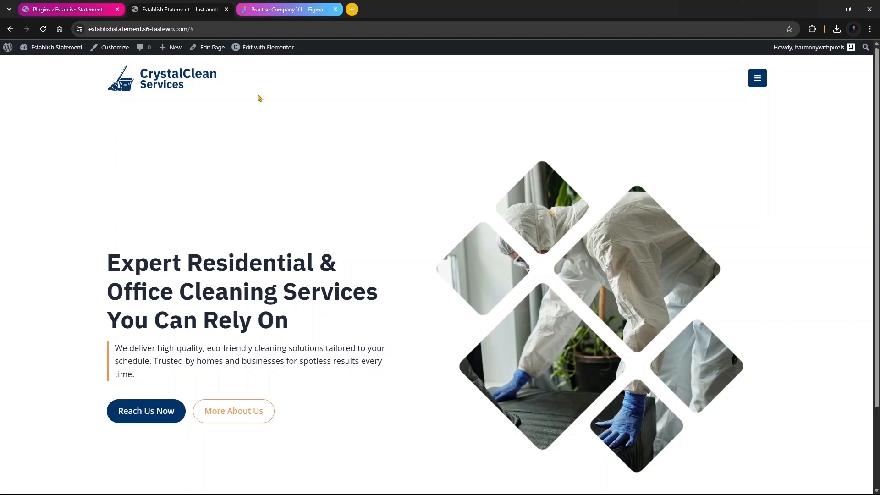
pyautogui.moveTo(263, 48)
pyautogui.rightClick(250, 66)
pyautogui.click(307, 78)
pyautogui.moveTo(276, 11); pyautogui.dragTo(220, 10)
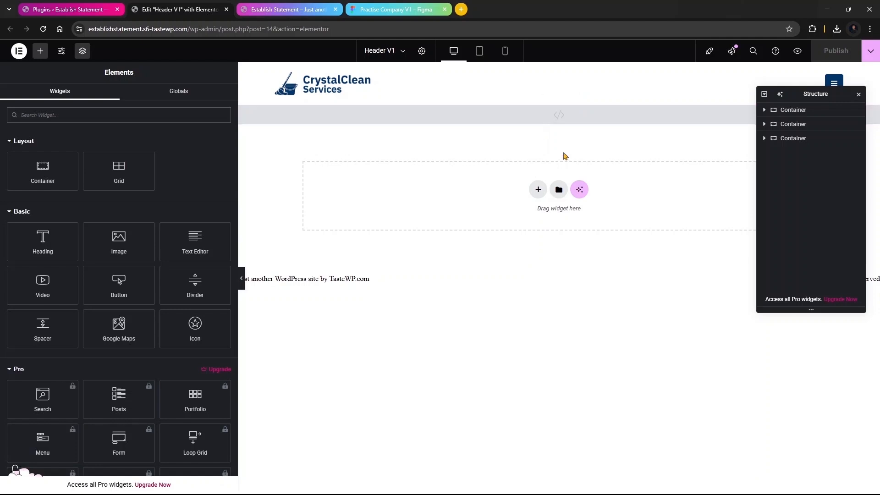
# Step: Remove the display value from the #offCanvasSection rule in the header's HTML widget code and publish the change
pyautogui.click(561, 123)
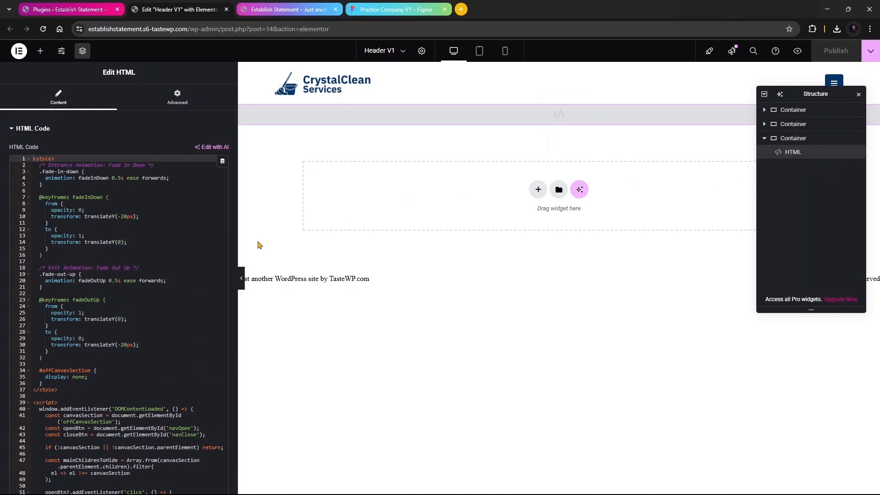
pyautogui.scroll(-2, 130, 292)
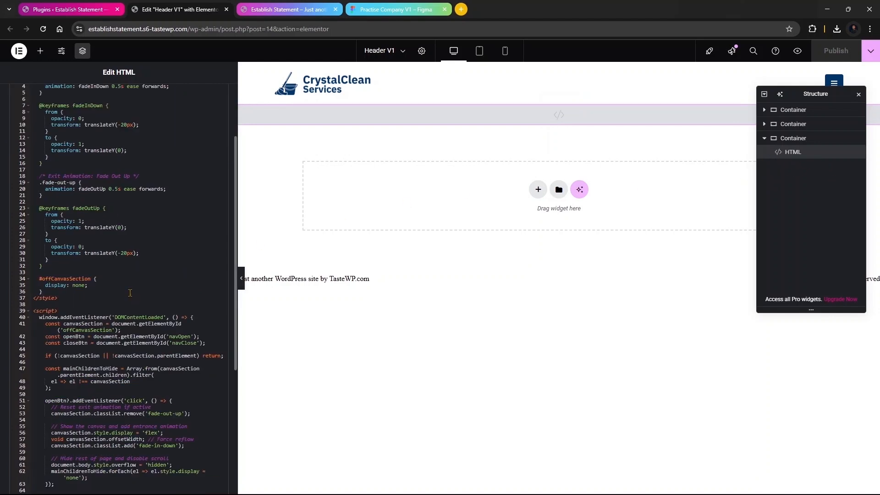
pyautogui.click(85, 285)
pyautogui.press('BackSpace')
pyautogui.press('BackSpace')
pyautogui.press('BackSpace')
pyautogui.press('BackSpace')
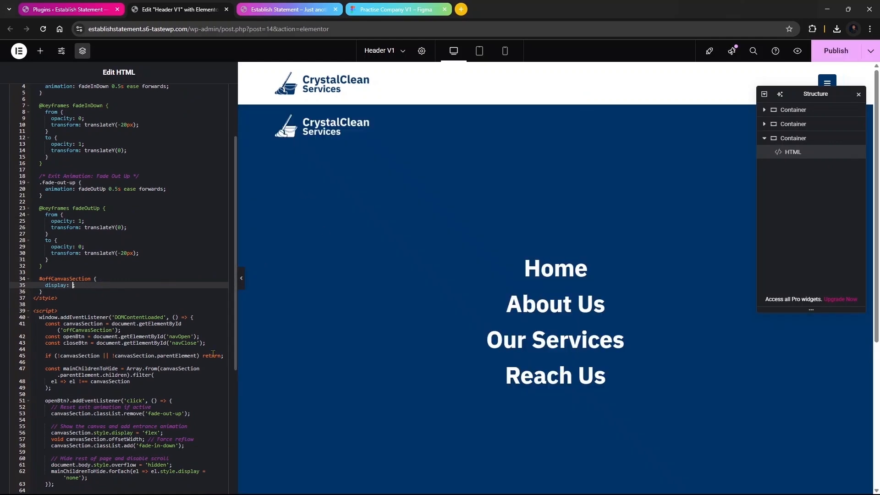
pyautogui.scroll(-3, 384, 323)
pyautogui.scroll(3, 475, 188)
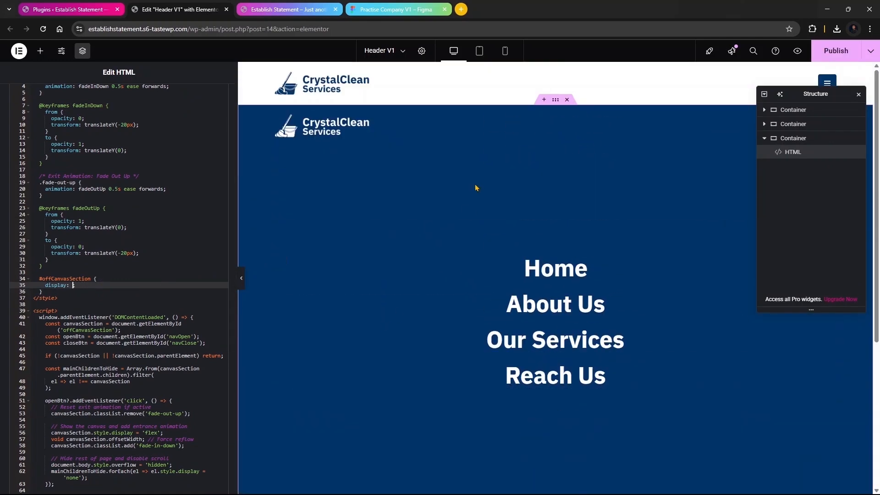
pyautogui.scroll(-2, 450, 220)
pyautogui.scroll(-3, 465, 219)
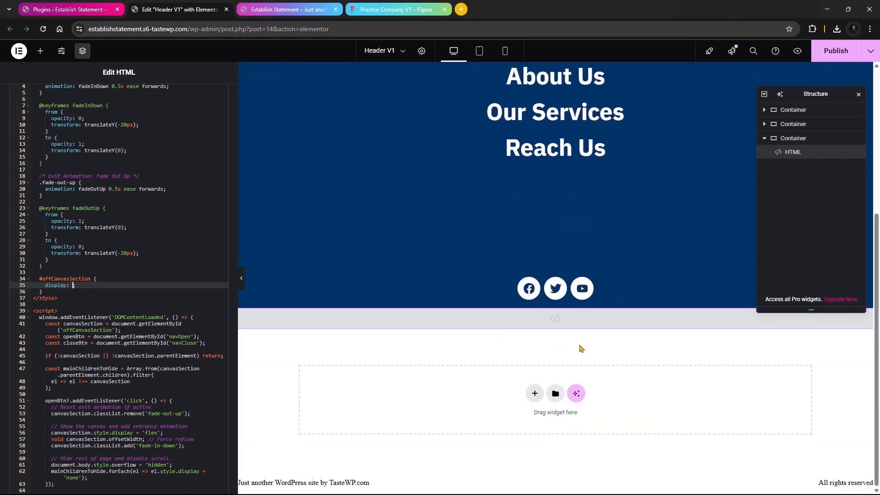
pyautogui.scroll(1, 542, 334)
pyautogui.scroll(5, 541, 330)
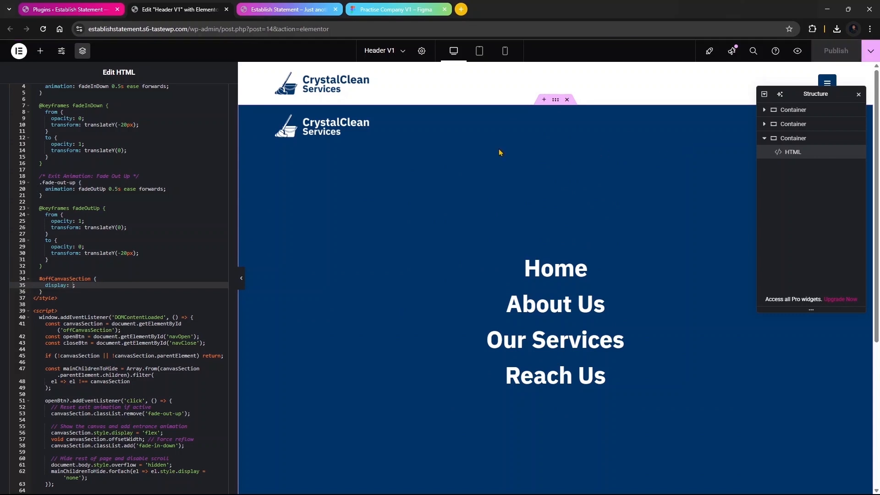
# Step: Reload the live site and look over the off-canvas section beneath the header
pyautogui.click(289, 10)
pyautogui.click(44, 29)
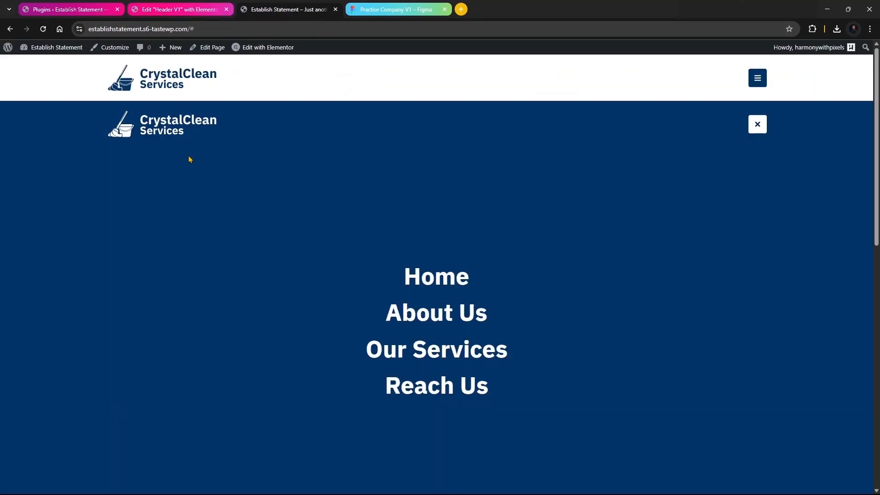
pyautogui.scroll(-3, 223, 167)
pyautogui.scroll(3, 351, 191)
# Step: Return to the Header V1 editor, move the Structure window off the header, and examine the hamburger button's CSS ID
pyautogui.click(167, 8)
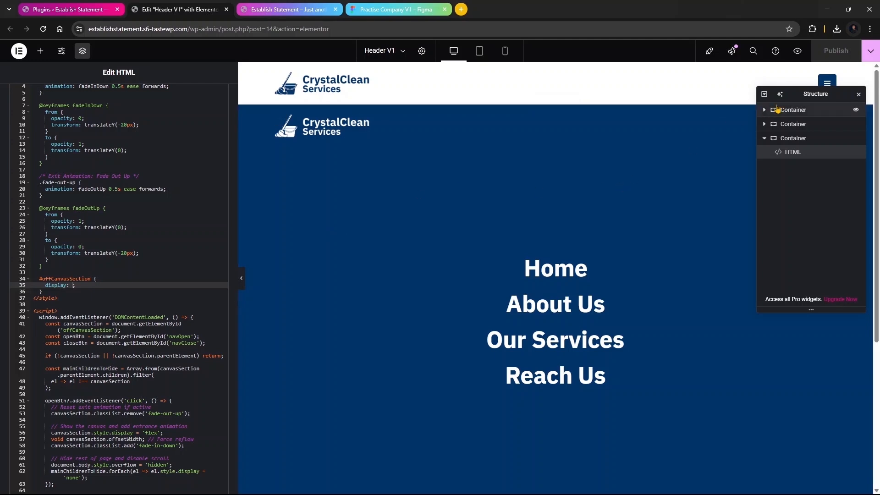
pyautogui.moveTo(801, 95); pyautogui.dragTo(643, 164)
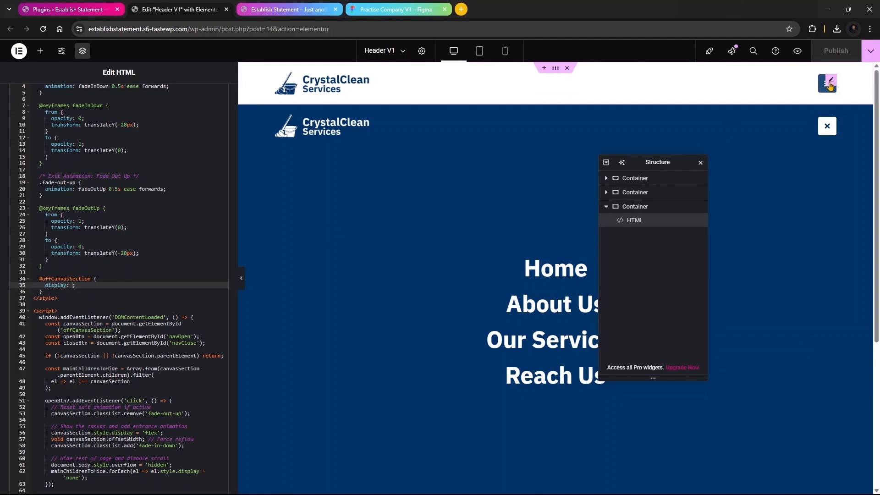
pyautogui.click(831, 84)
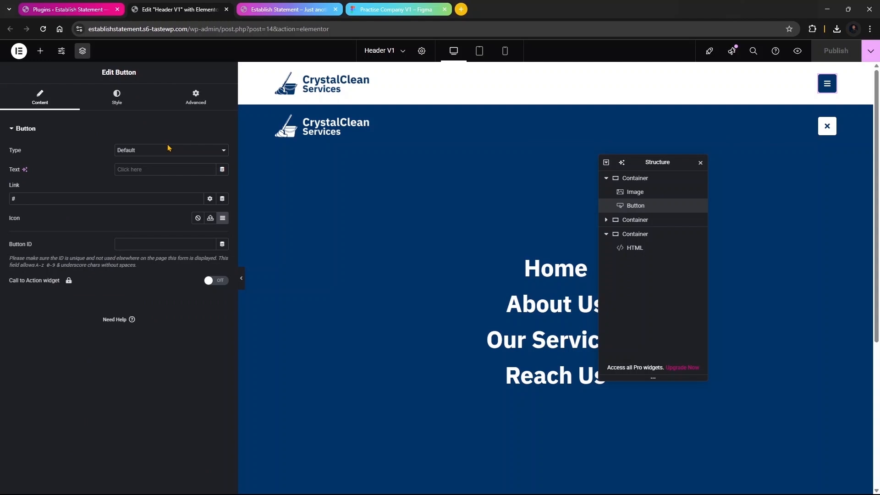
pyautogui.click(196, 101)
pyautogui.scroll(-4, 121, 257)
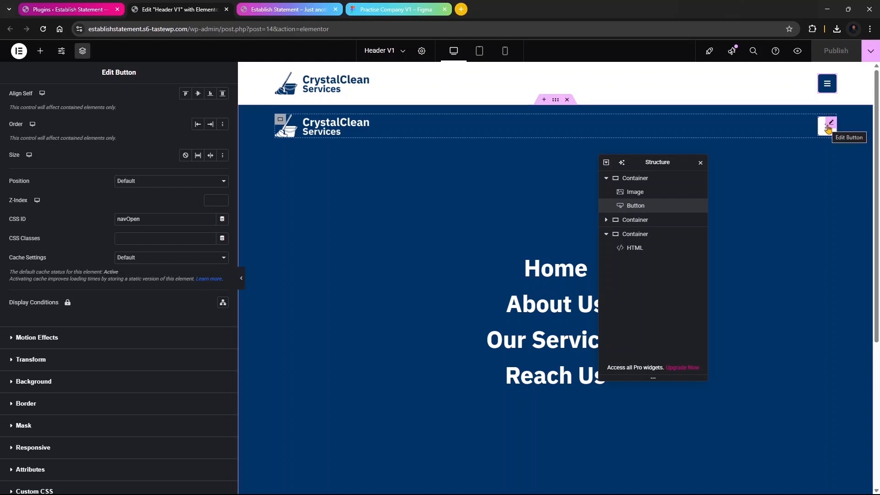
# Step: Examine the CSS ID assigned to the close button in the off-canvas section
pyautogui.click(829, 126)
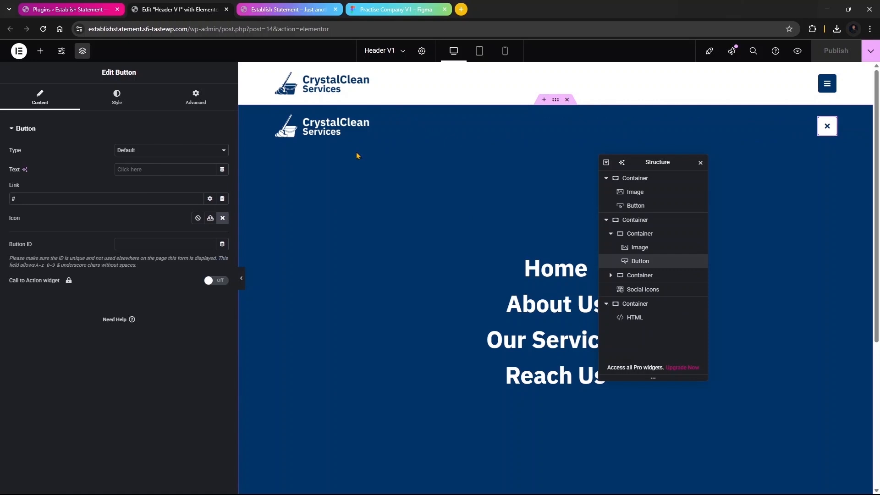
pyautogui.click(207, 101)
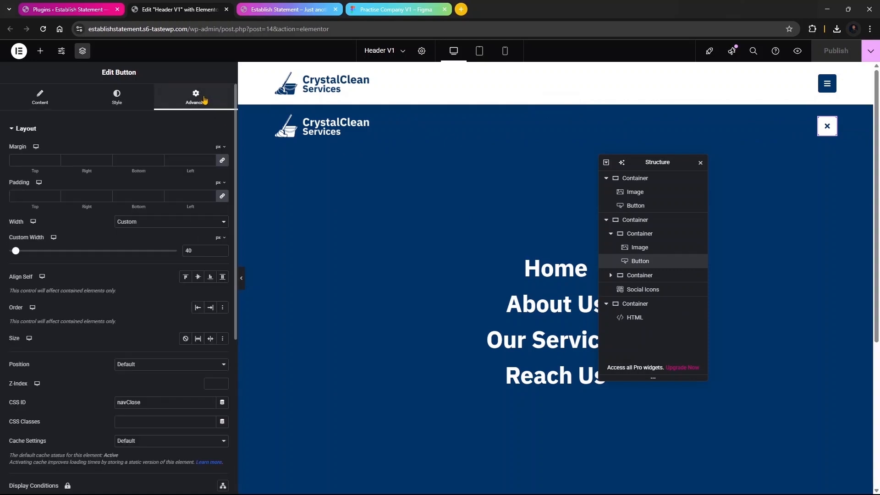
pyautogui.click(43, 102)
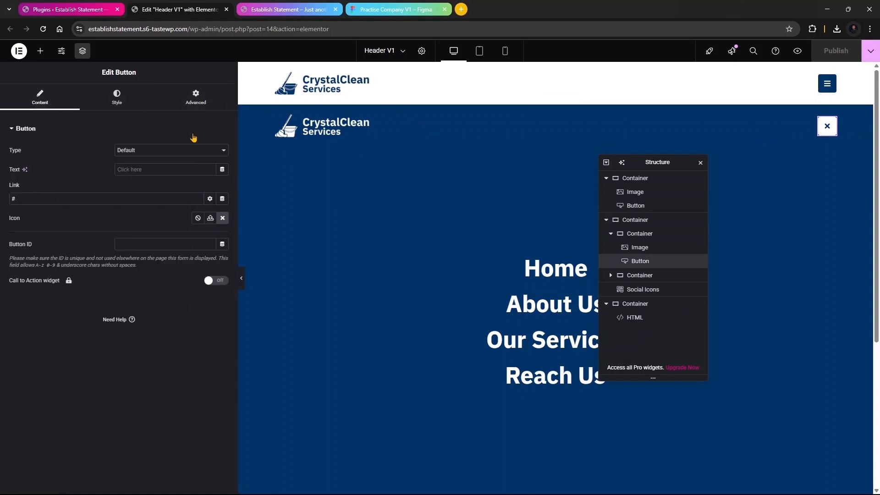
pyautogui.click(191, 112)
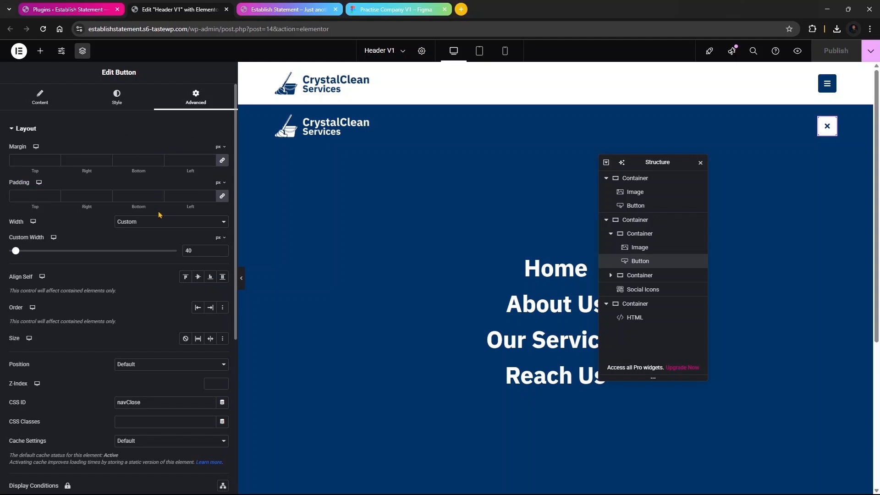
pyautogui.scroll(-3, 147, 235)
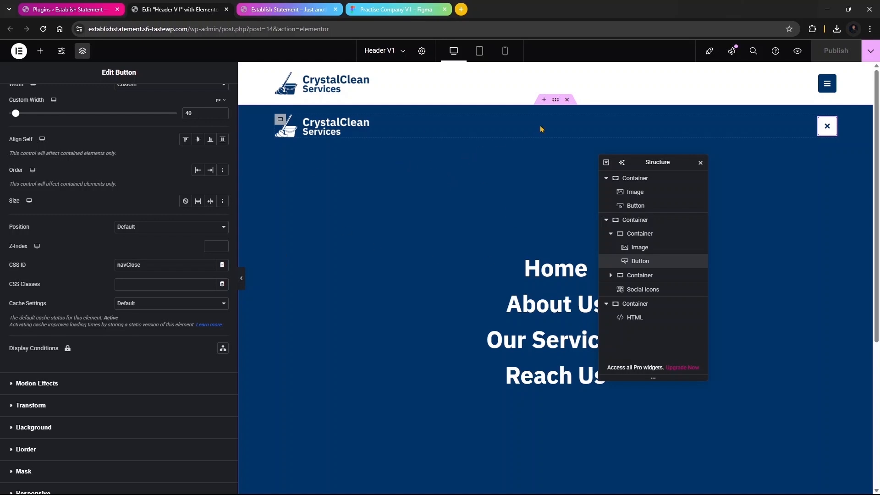
# Step: Examine the off-canvas section's outer container settings and highlight its CSS ID
pyautogui.click(555, 101)
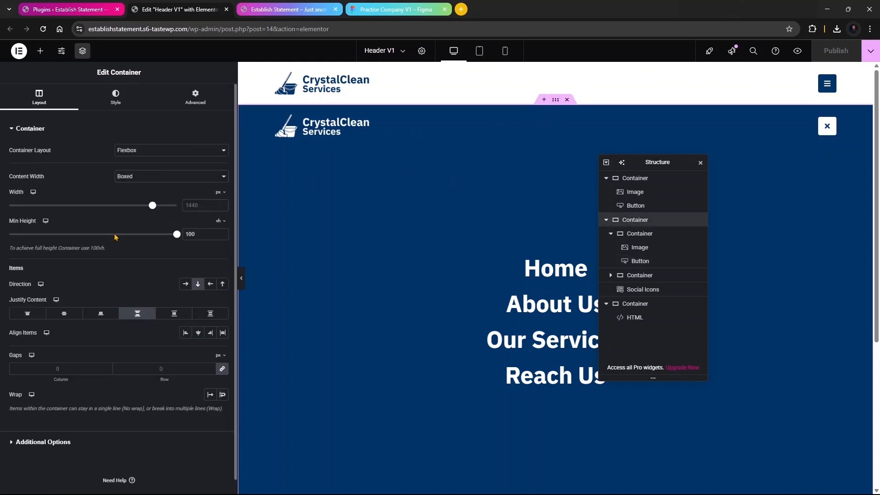
pyautogui.click(189, 101)
pyautogui.scroll(-2, 122, 236)
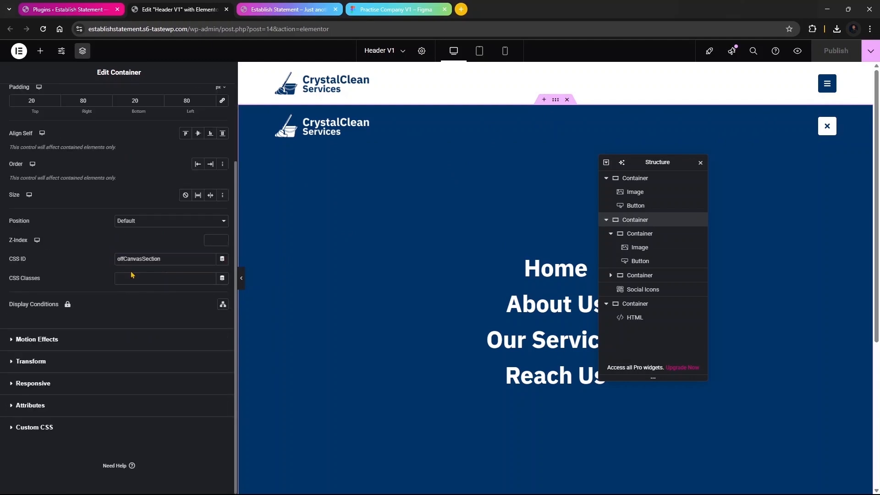
pyautogui.moveTo(166, 260); pyautogui.dragTo(119, 261)
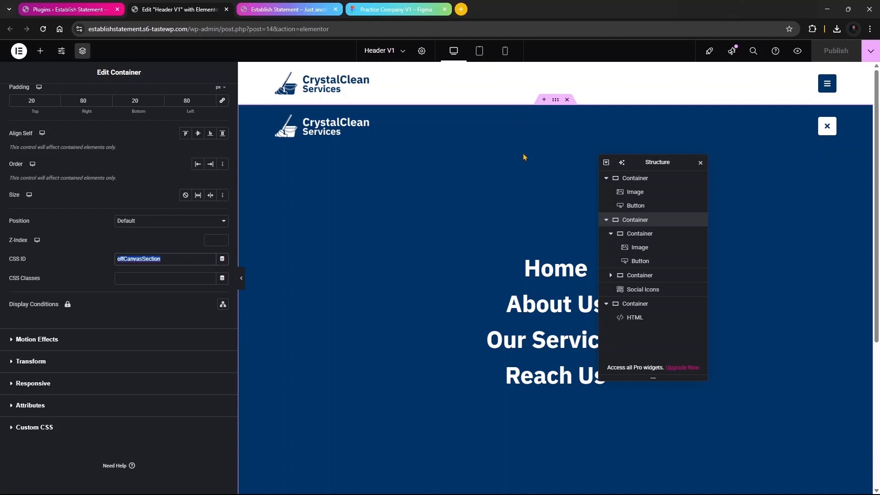
# Step: Reopen the HTML widget's code and widen the editing area so longer code lines fit
pyautogui.scroll(-2, 471, 224)
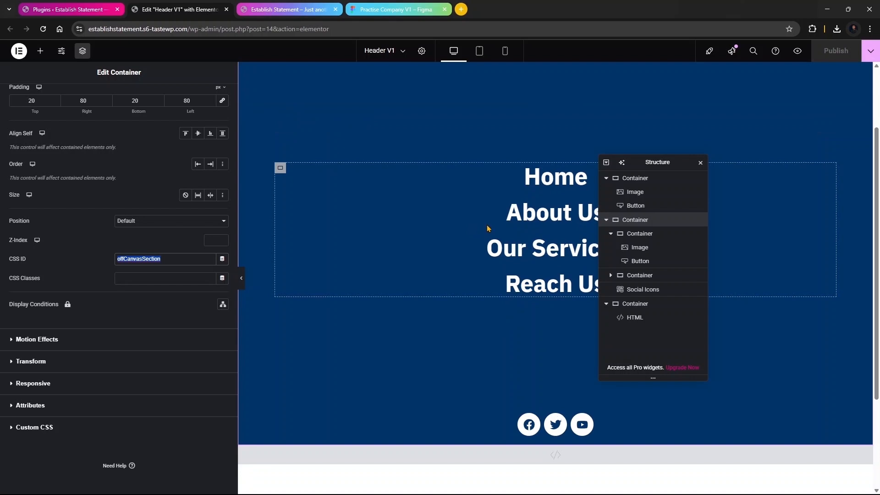
pyautogui.scroll(-3, 491, 243)
pyautogui.click(619, 319)
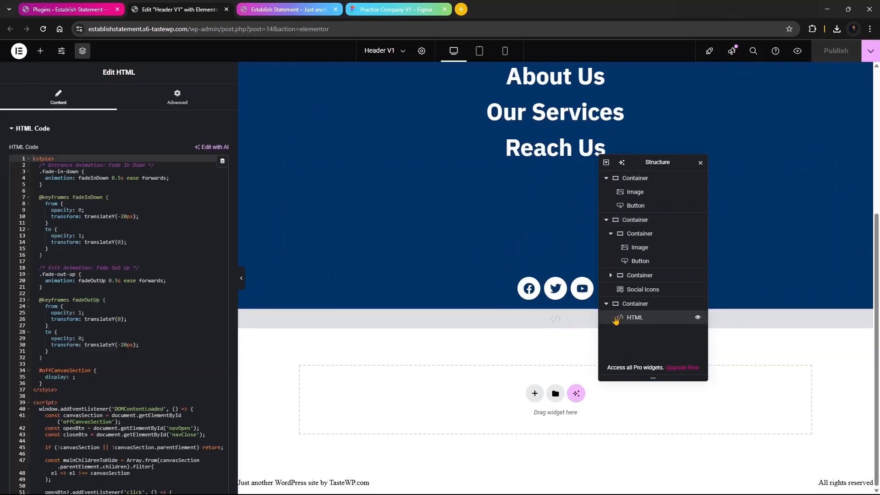
pyautogui.moveTo(238, 235); pyautogui.dragTo(430, 234)
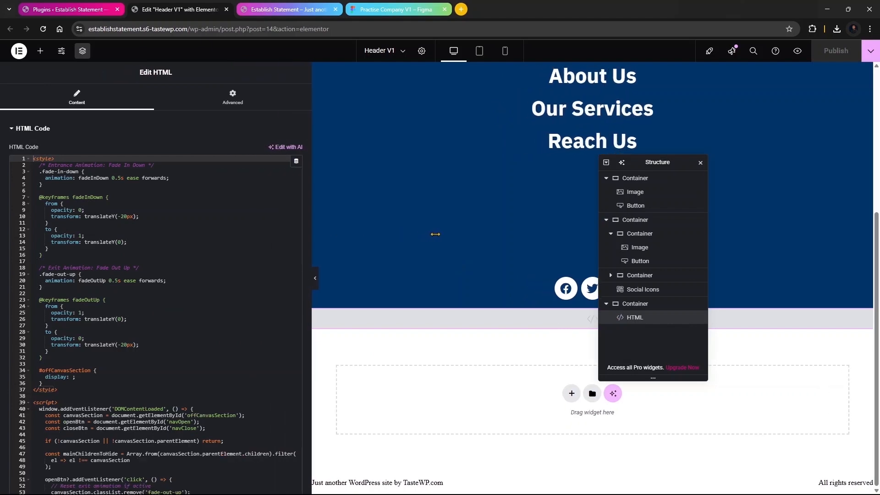
pyautogui.moveTo(312, 243); pyautogui.dragTo(387, 244)
pyautogui.scroll(4, 387, 245)
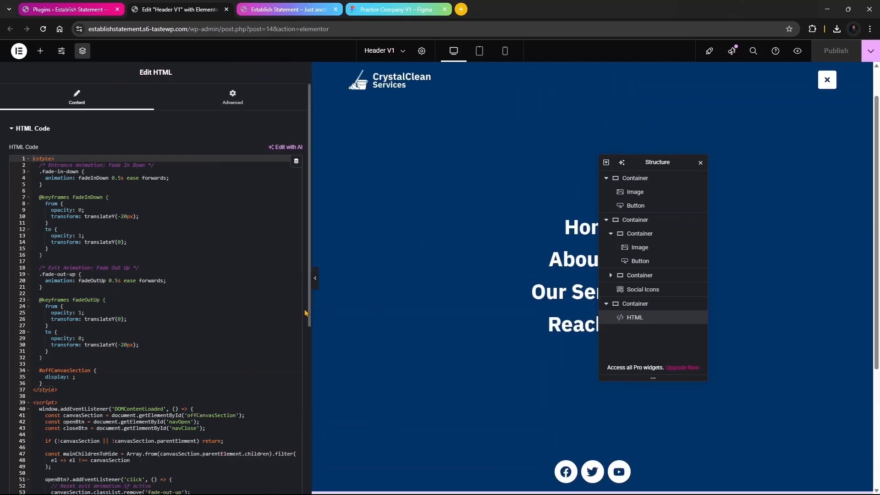
# Step: Enlarge the browser page zoom to 175% to make the widget's code easier to read
pyautogui.scroll(-2, 229, 307)
pyautogui.click(870, 29)
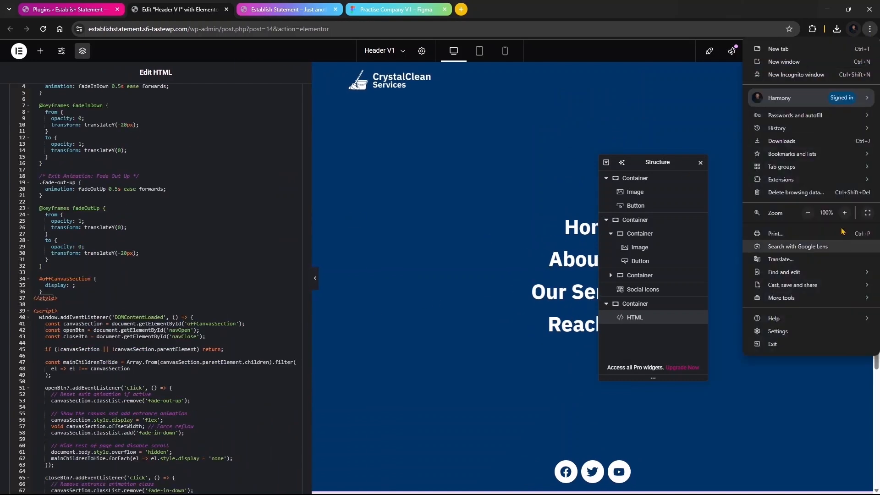
pyautogui.click(844, 213)
pyautogui.click(845, 213)
pyautogui.click(844, 213)
pyautogui.click(844, 213)
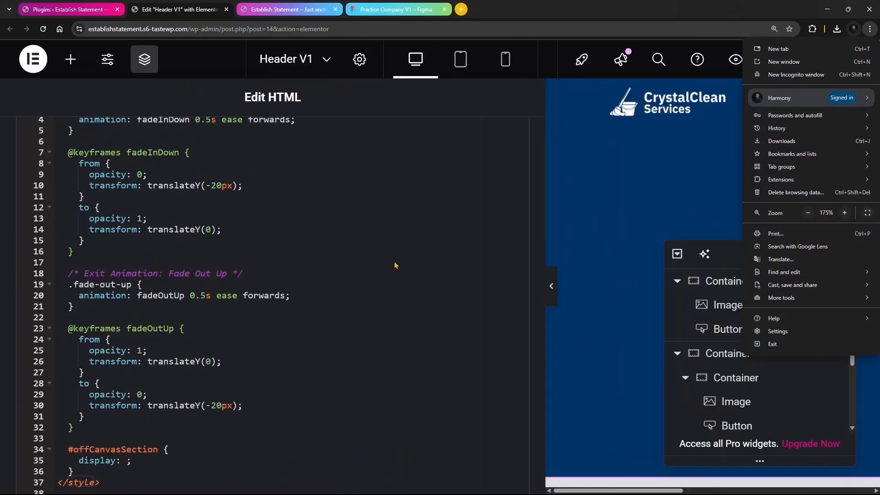
pyautogui.click(395, 265)
# Step: Examine the start of the style block, folding and unfolding it, and highlight the code from its opening tag into the fadeInDown keyframes
pyautogui.scroll(4, 376, 260)
pyautogui.click(174, 188)
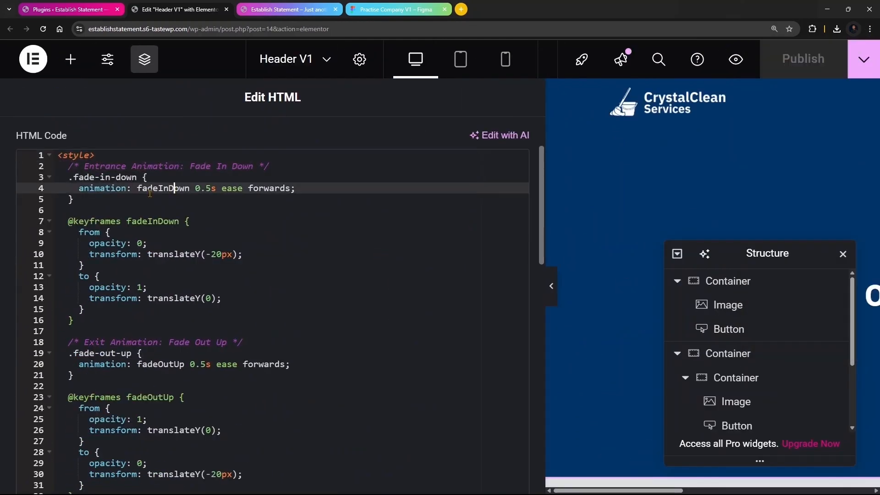
pyautogui.click(59, 155)
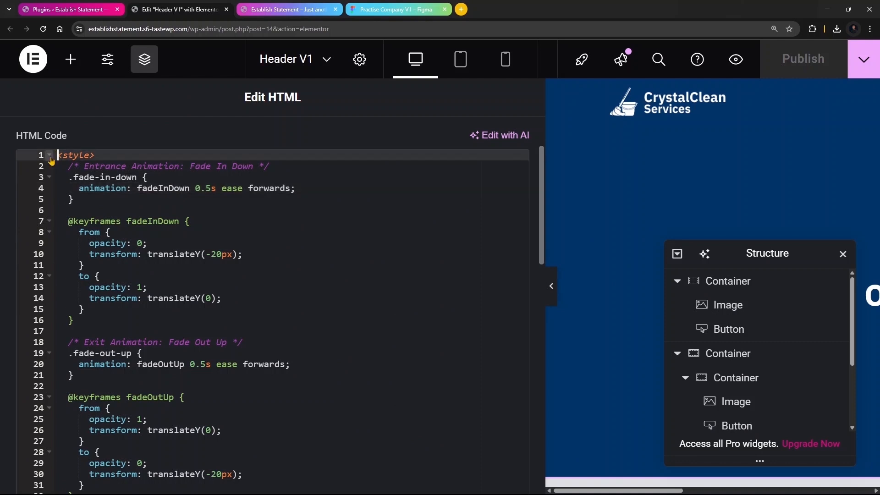
pyautogui.click(50, 157)
pyautogui.click(50, 156)
pyautogui.moveTo(57, 155); pyautogui.dragTo(189, 239)
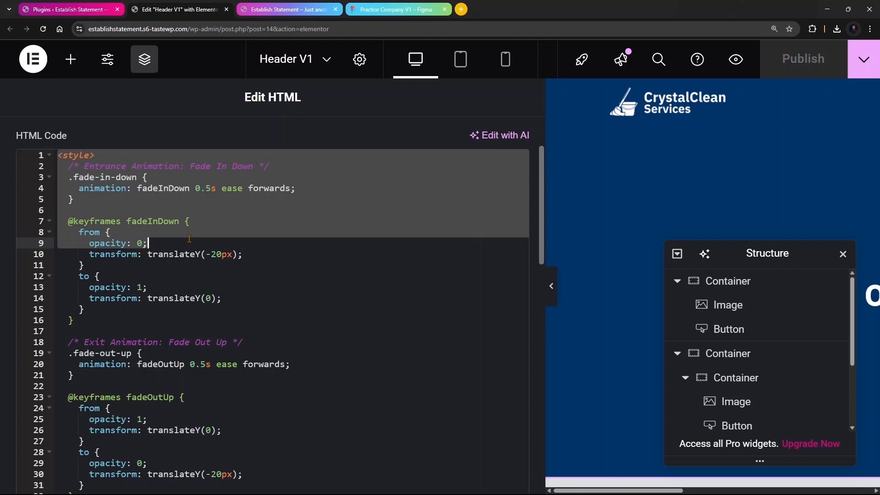
# Step: Examine the rest of the style block, including the fadeOutUp exit animation and the #offCanvasSection display rule
pyautogui.scroll(-1, 189, 239)
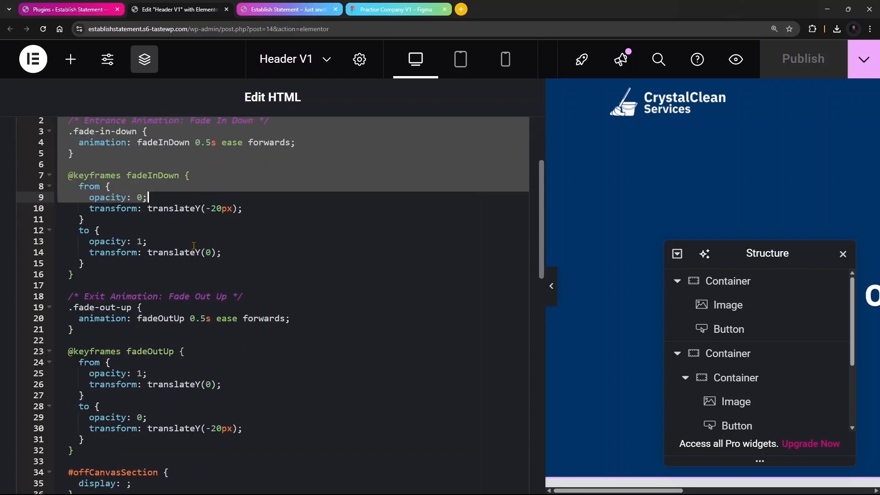
pyautogui.scroll(-2, 203, 240)
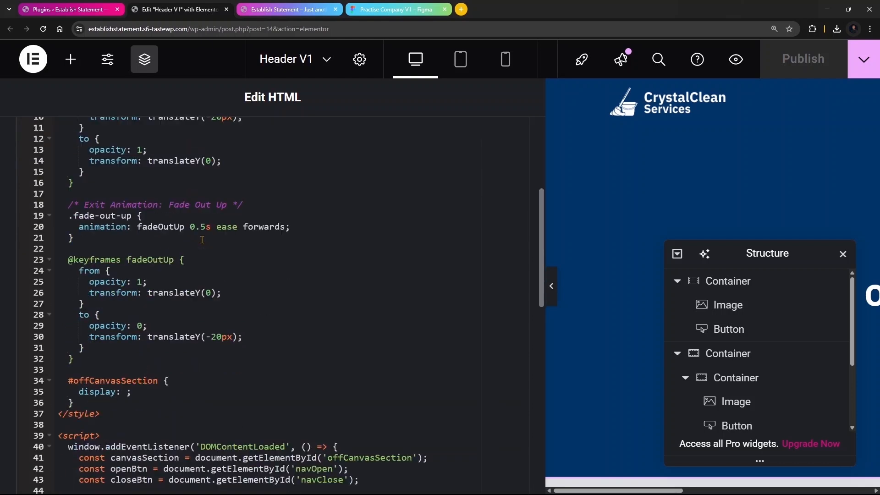
pyautogui.click(137, 381)
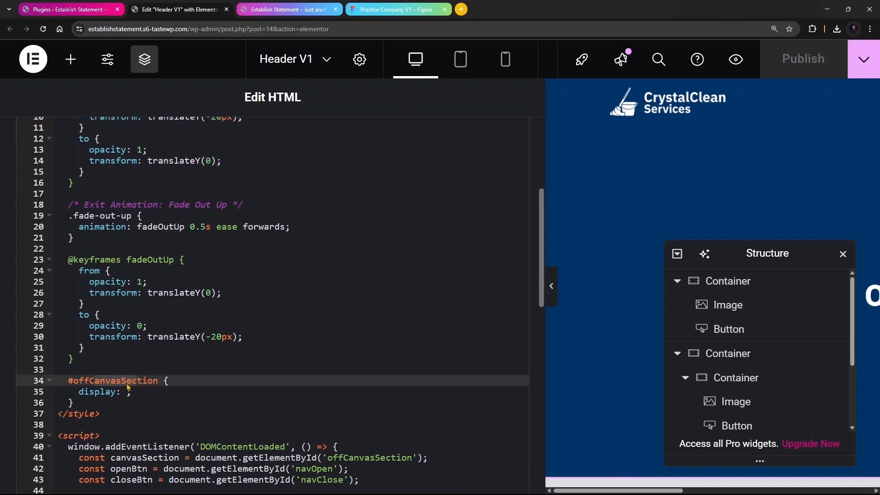
pyautogui.scroll(-2, 131, 389)
pyautogui.click(83, 312)
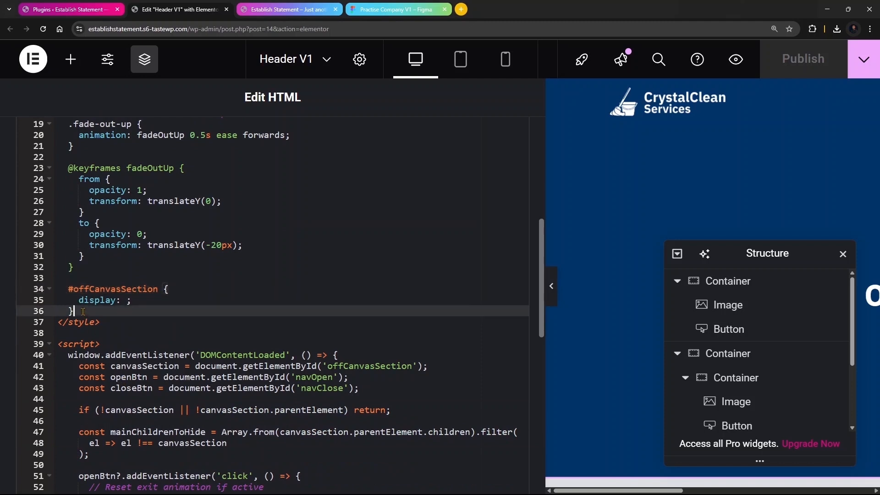
pyautogui.click(122, 300)
pyautogui.scroll(-2, 122, 299)
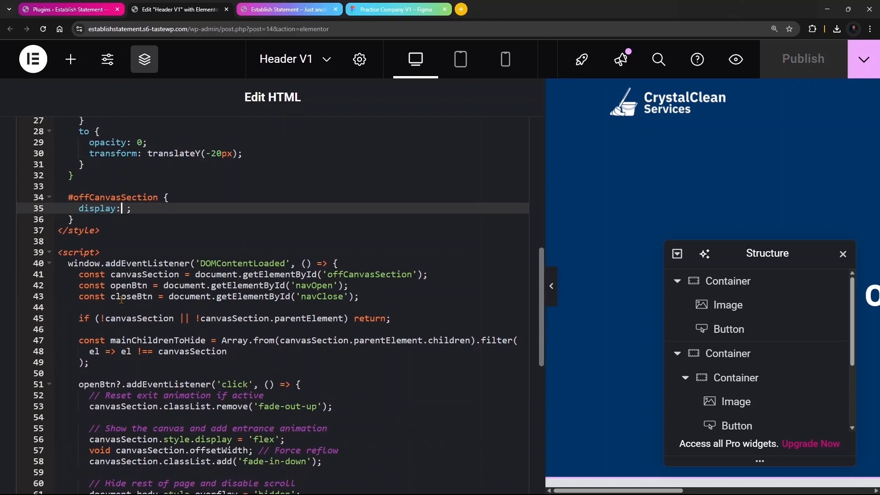
pyautogui.scroll(-1, 122, 299)
# Step: Examine the script block, highlighting its code from the constant declarations into the open button's click handler
pyautogui.click(69, 207)
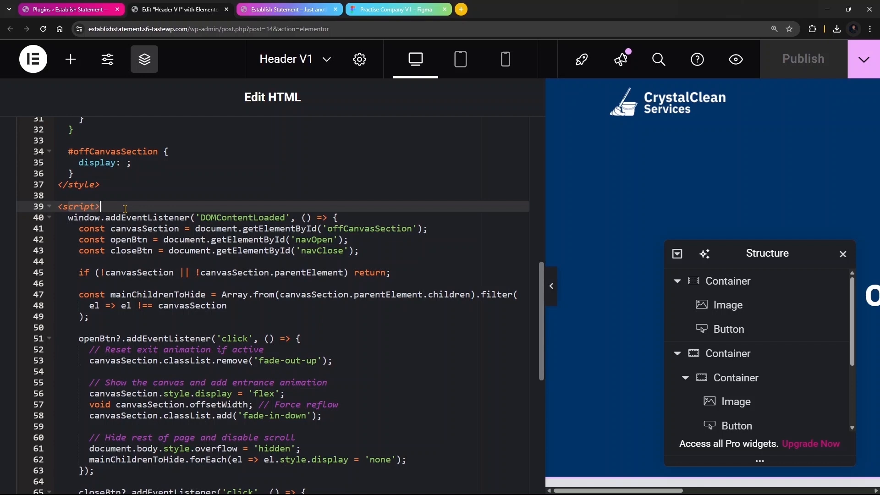
pyautogui.click(107, 350)
pyautogui.scroll(1, 97, 291)
pyautogui.moveTo(79, 240); pyautogui.dragTo(254, 427)
pyautogui.scroll(-2, 246, 408)
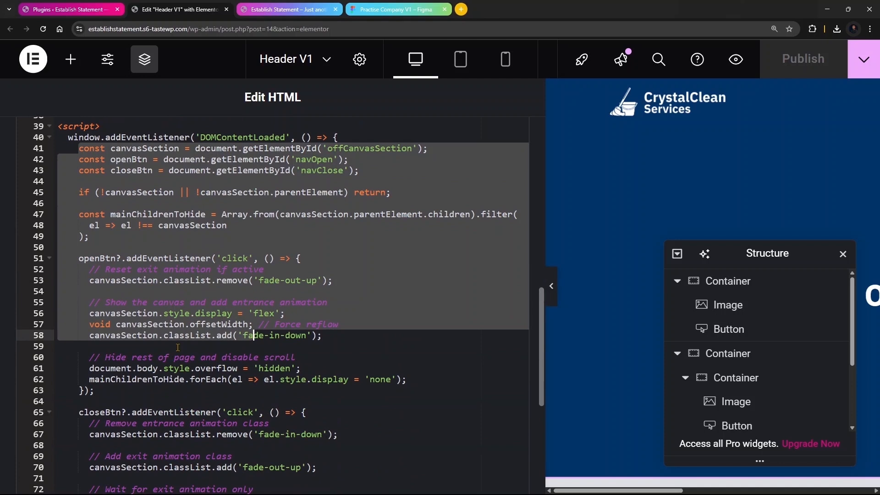
pyautogui.scroll(1, 178, 352)
pyautogui.click(115, 239)
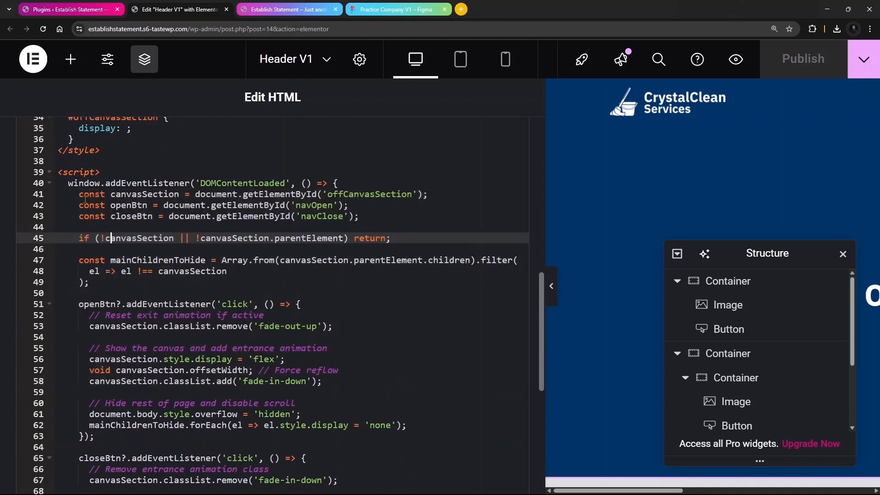
# Step: Highlight the three constant declarations that fetch the off-canvas section, open button and close button by ID
pyautogui.moveTo(79, 194); pyautogui.dragTo(110, 226)
pyautogui.click(399, 233)
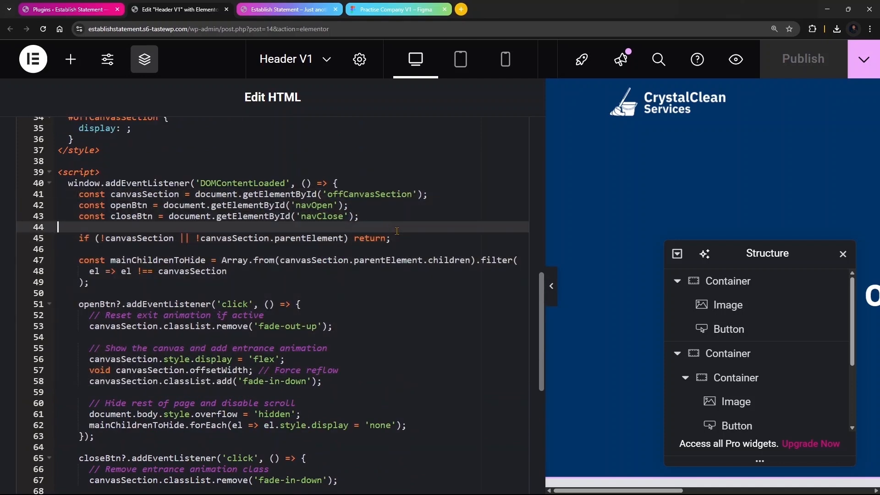
pyautogui.click(133, 216)
pyautogui.moveTo(80, 194); pyautogui.dragTo(174, 216)
pyautogui.moveTo(360, 216); pyautogui.dragTo(76, 189)
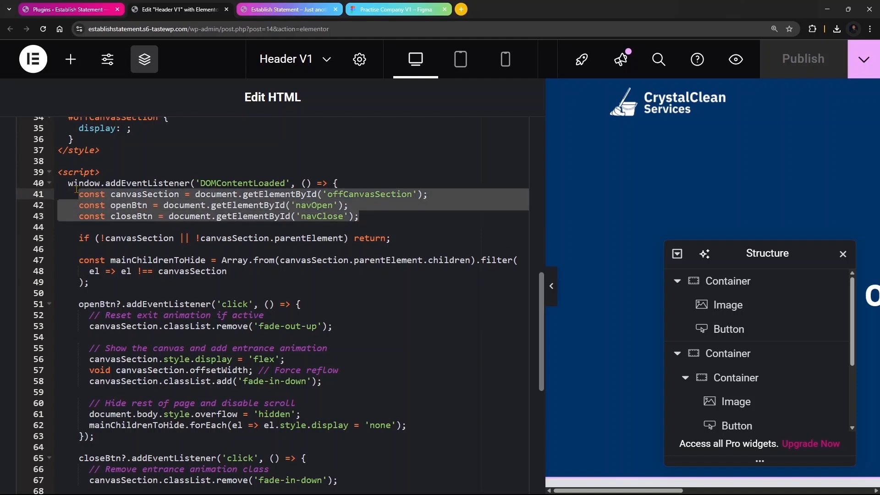
pyautogui.click(191, 207)
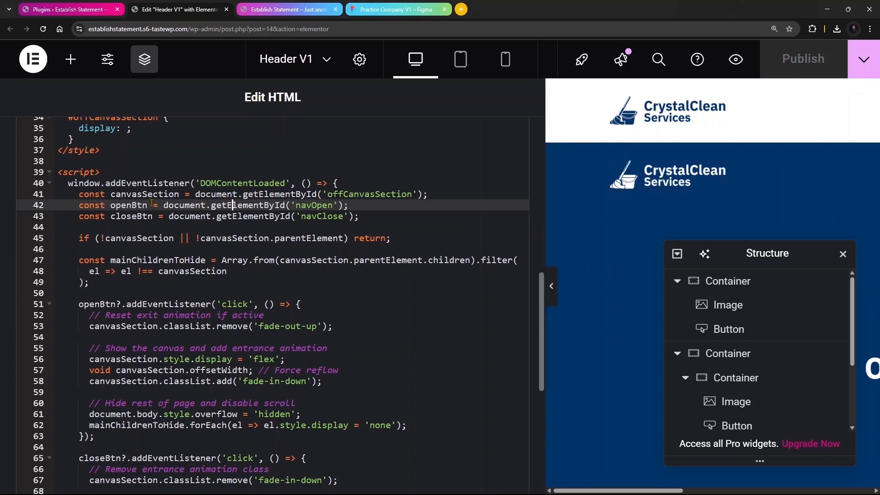
# Step: Highlight the canvasSection constant and the offCanvasSection ID it references in the script
pyautogui.click(81, 196)
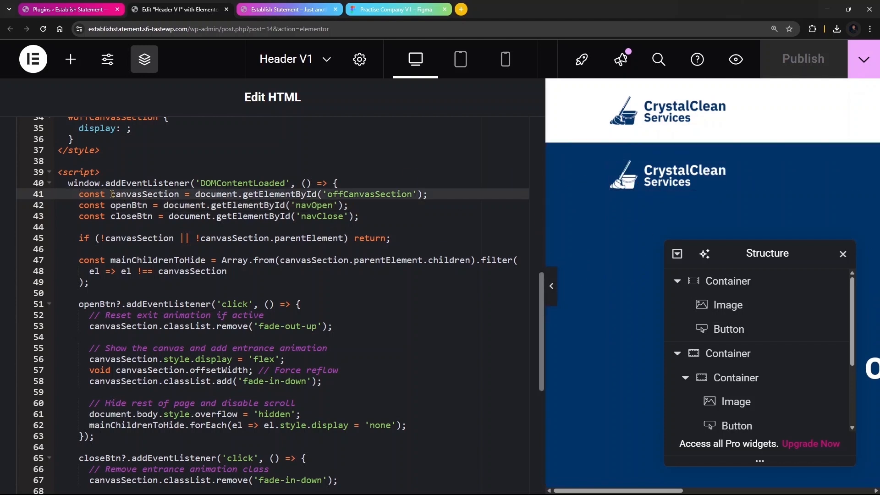
pyautogui.moveTo(111, 195); pyautogui.dragTo(164, 195)
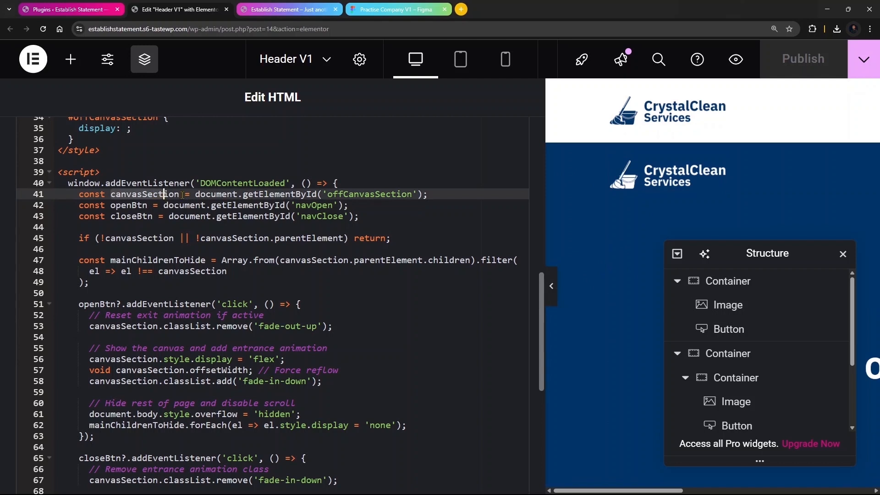
pyautogui.moveTo(329, 195); pyautogui.dragTo(402, 194)
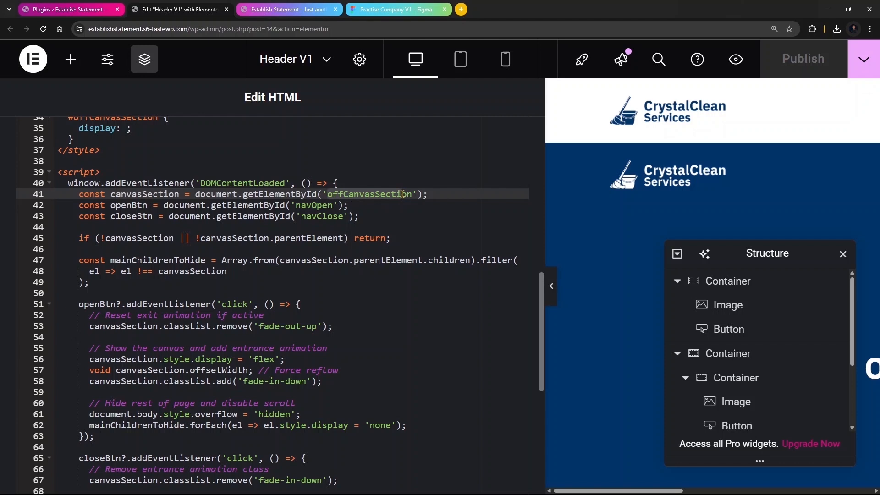
pyautogui.click(403, 194)
pyautogui.moveTo(411, 194); pyautogui.dragTo(340, 195)
pyautogui.click(387, 196)
pyautogui.moveTo(389, 199); pyautogui.dragTo(409, 198)
# Step: Examine the openBtn and closeBtn declarations, pointing out their navOpen and navClose IDs
pyautogui.click(122, 207)
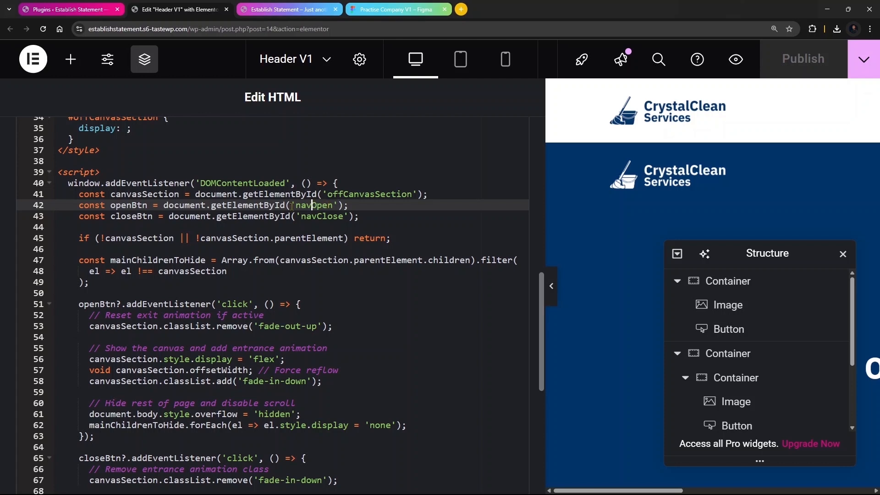
pyautogui.click(302, 216)
pyautogui.moveTo(345, 217); pyautogui.dragTo(302, 217)
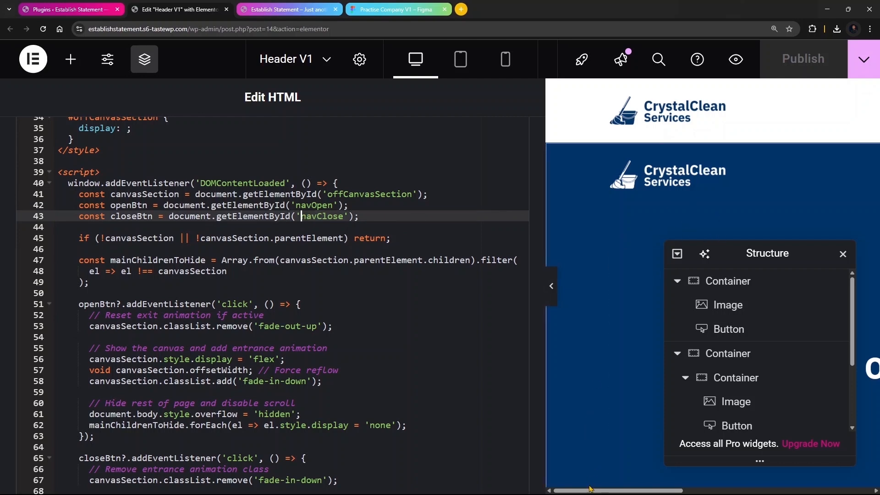
# Step: Change the CSS ID of the hamburger menu button in the header to navOp
pyautogui.moveTo(596, 490); pyautogui.dragTo(786, 490)
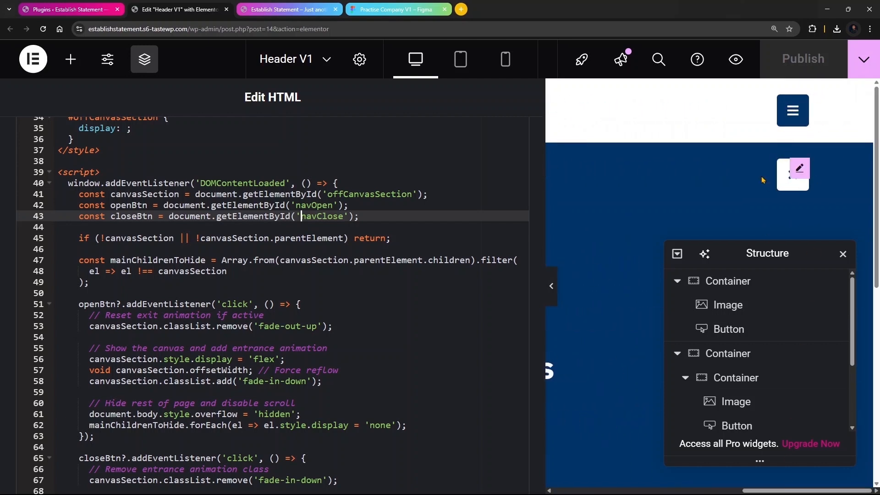
pyautogui.click(349, 216)
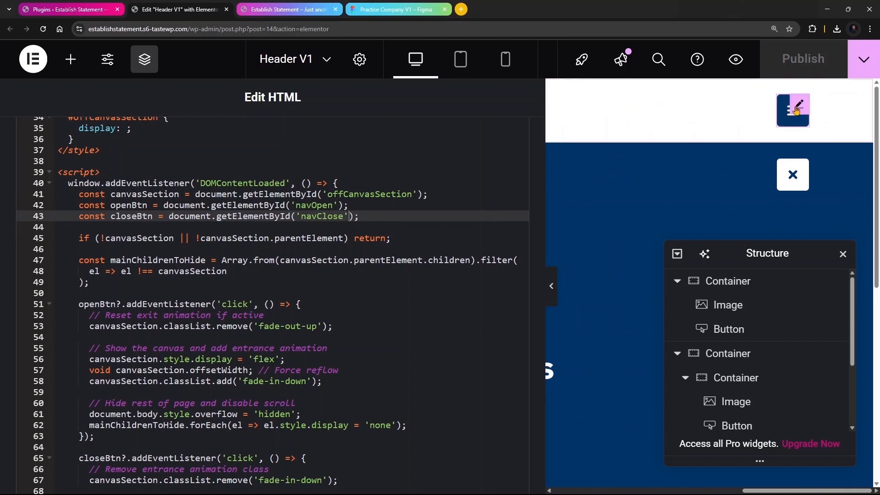
pyautogui.click(795, 110)
pyautogui.scroll(-8, 322, 257)
pyautogui.click(318, 261)
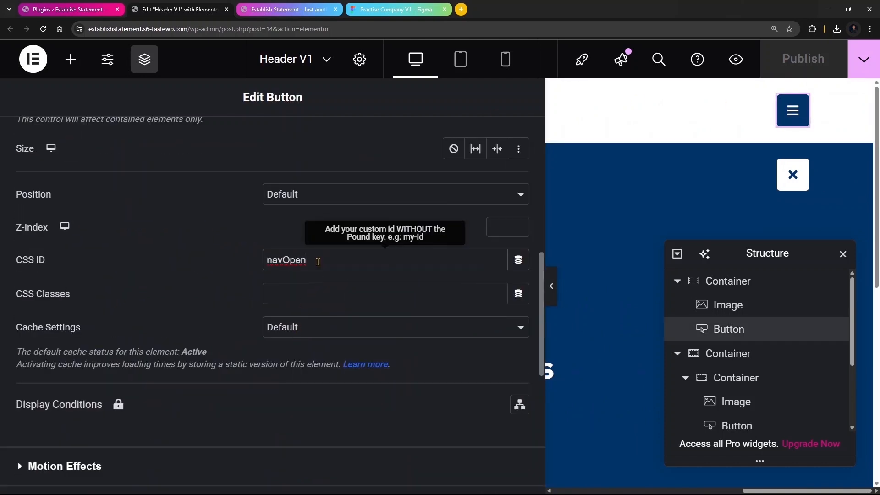
pyautogui.press('BackSpace')
pyautogui.press('BackSpace')
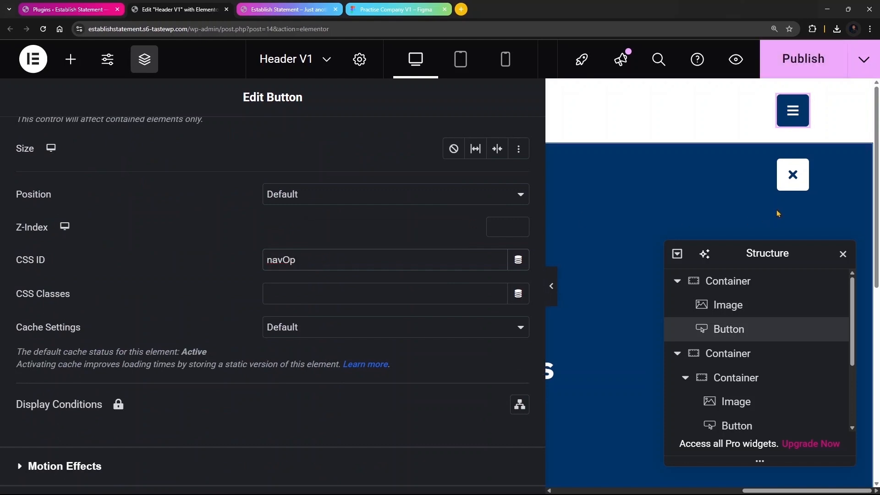
# Step: Change the CSS ID of the off-canvas section's close button to navCl
pyautogui.click(788, 181)
pyautogui.scroll(-8, 311, 223)
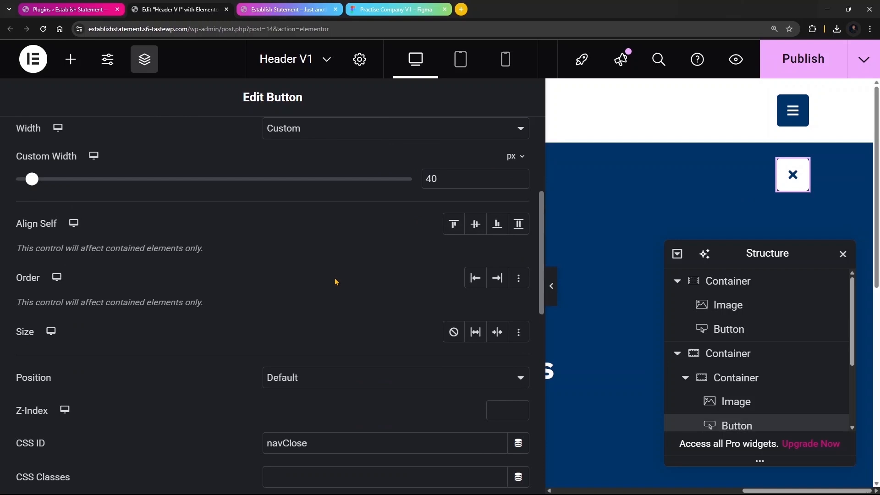
pyautogui.click(312, 219)
pyautogui.press('BackSpace')
pyautogui.press('BackSpace')
pyautogui.press('BackSpace')
# Step: Update the HTML widget's script to reference navOp for openBtn and navCl for closeBtn, and save the header
pyautogui.scroll(-5, 746, 349)
pyautogui.click(727, 419)
pyautogui.scroll(-8, 357, 410)
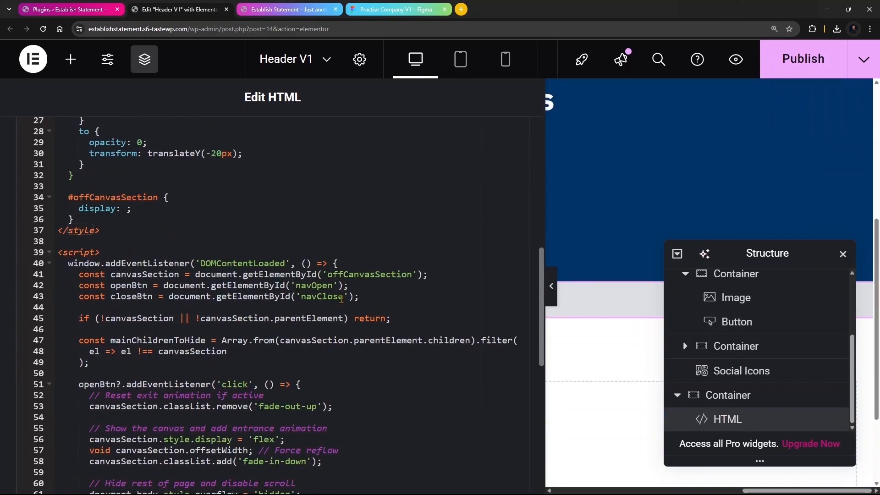
pyautogui.click(334, 285)
pyautogui.press('BackSpace')
pyautogui.press('BackSpace')
pyautogui.click(345, 296)
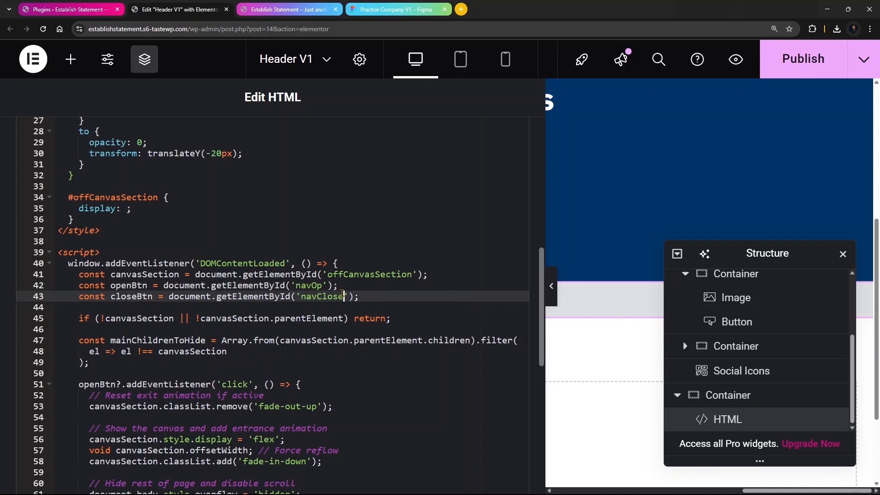
pyautogui.press('BackSpace')
pyautogui.press('BackSpace')
pyautogui.press('BackSpace')
pyautogui.hotkey('ctrl', 's')
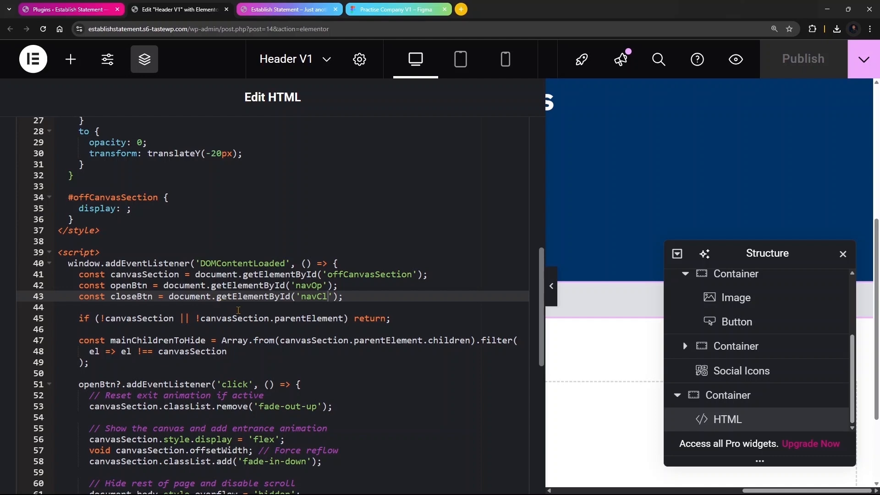
# Step: Examine the script's open and close click handlers, then highlight the three ID constant declarations again
pyautogui.scroll(-3, 226, 329)
pyautogui.click(243, 323)
pyautogui.click(80, 181)
pyautogui.moveTo(104, 182); pyautogui.dragTo(267, 475)
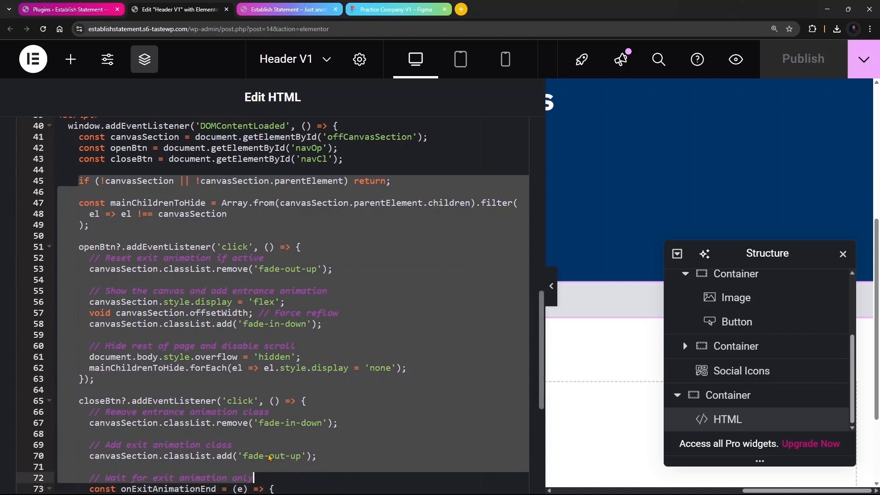
pyautogui.scroll(-3, 270, 447)
pyautogui.scroll(4, 270, 444)
pyautogui.scroll(-3, 272, 446)
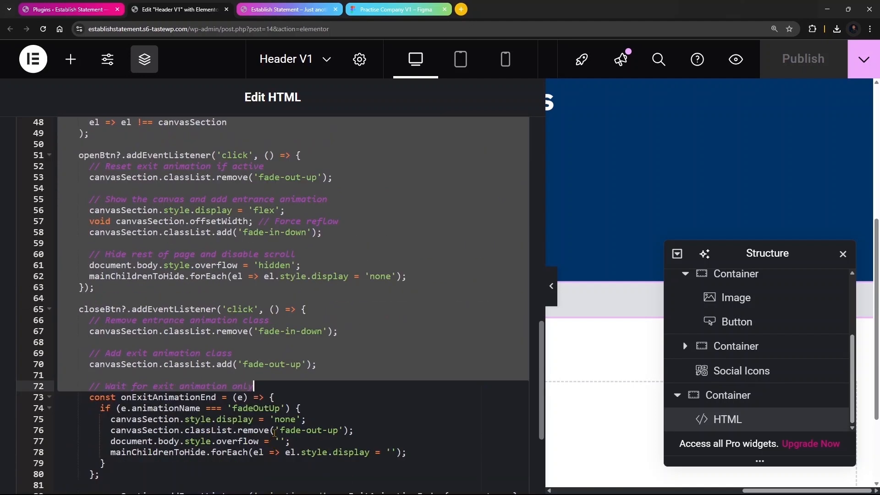
pyautogui.scroll(5, 260, 424)
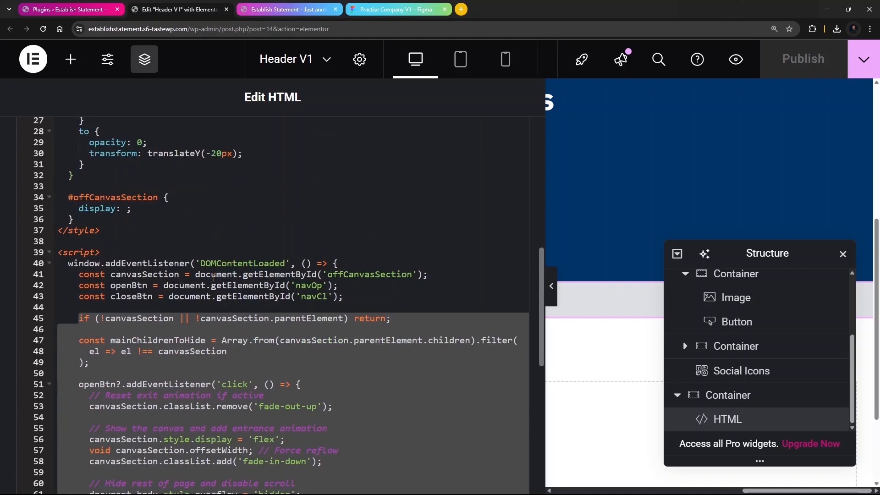
pyautogui.moveTo(79, 275); pyautogui.dragTo(339, 304)
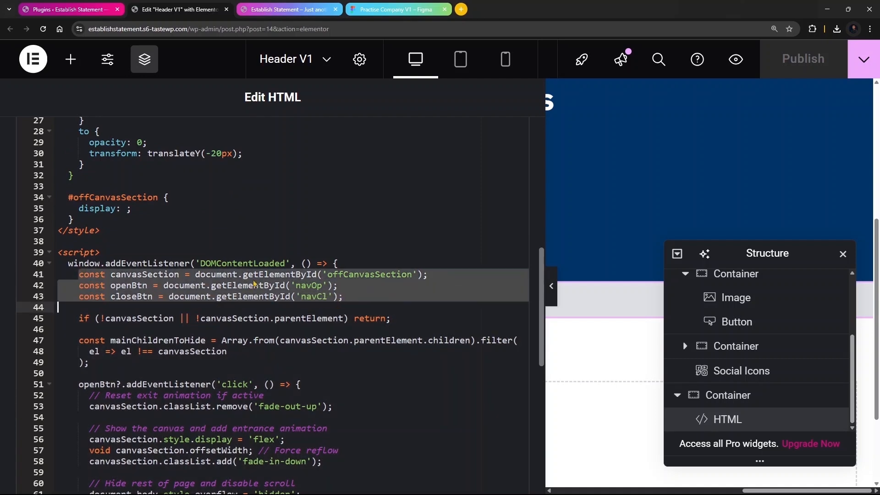
# Step: Set the display property of #offCanvasSection to none in the style block and publish the header
pyautogui.click(127, 209)
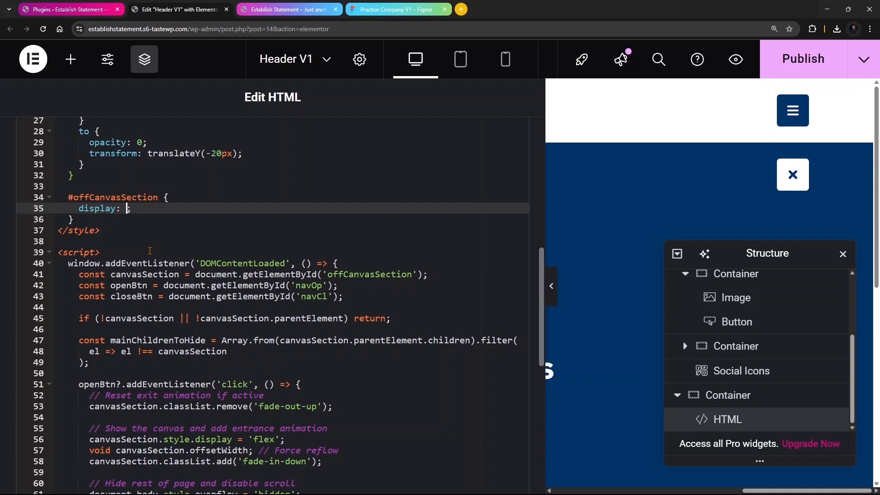
pyautogui.write('none')
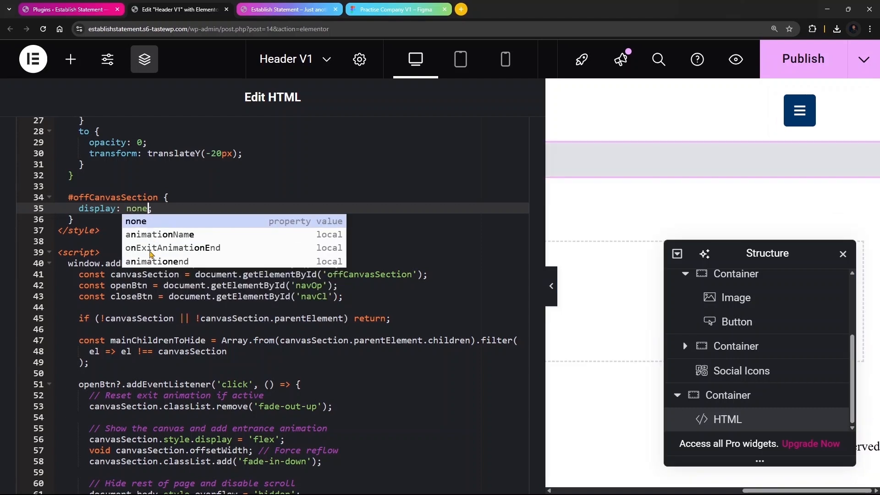
pyautogui.click(764, 72)
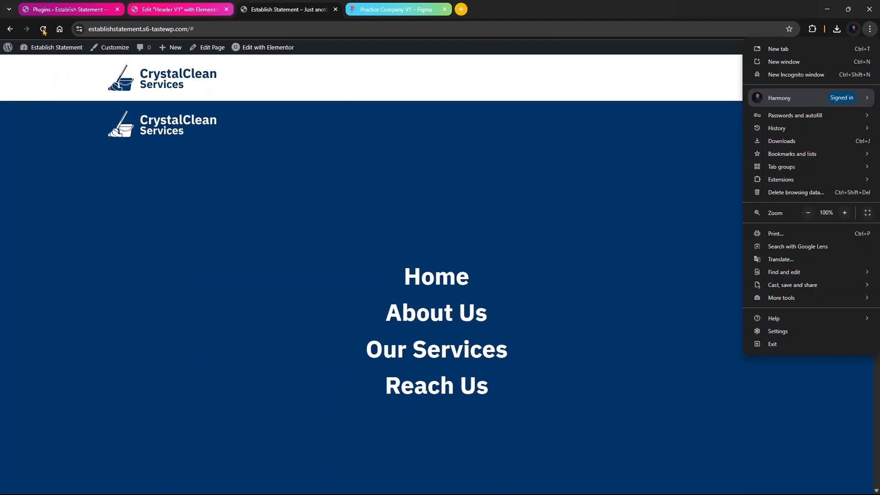
# Step: Reload the live site page and test opening and closing the full-screen menu
pyautogui.click(43, 28)
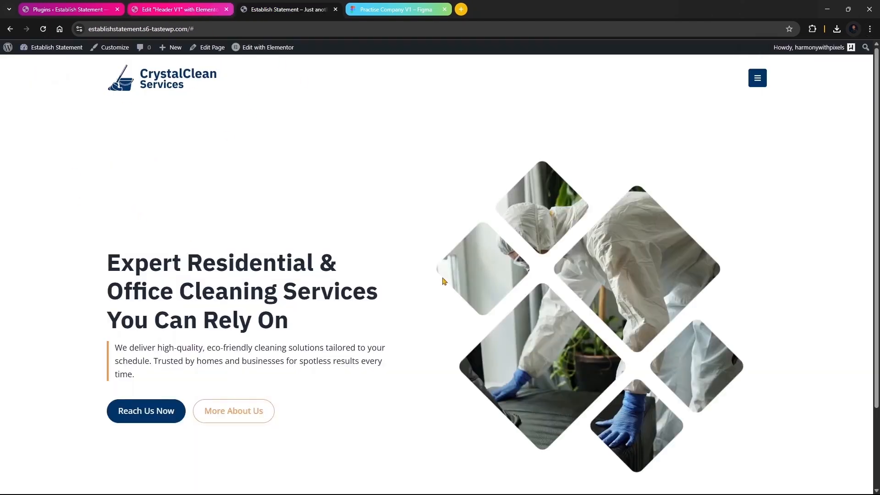
pyautogui.click(758, 81)
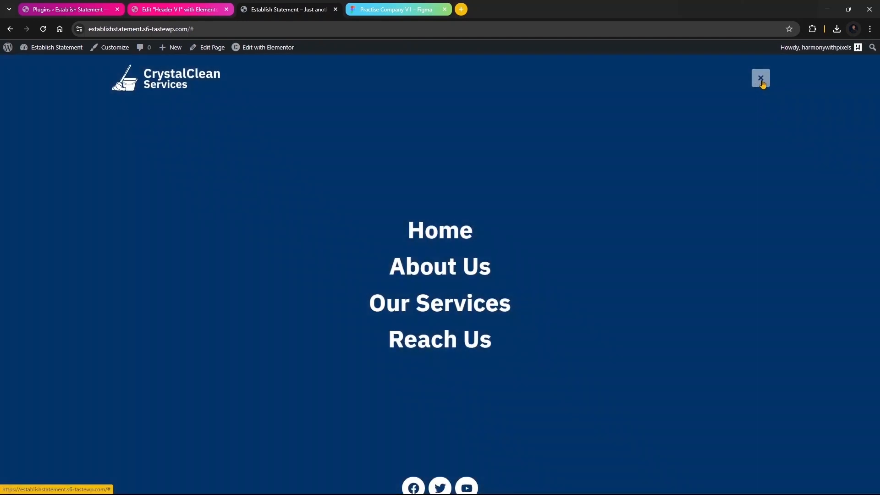
pyautogui.click(760, 79)
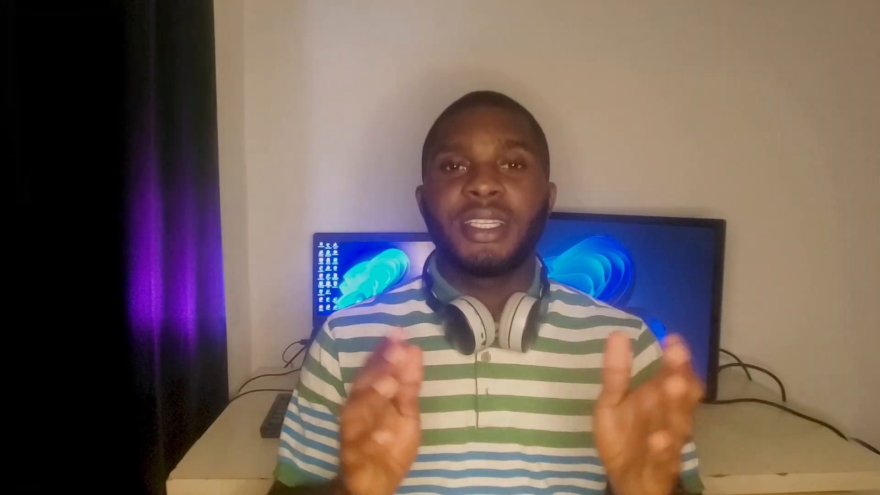